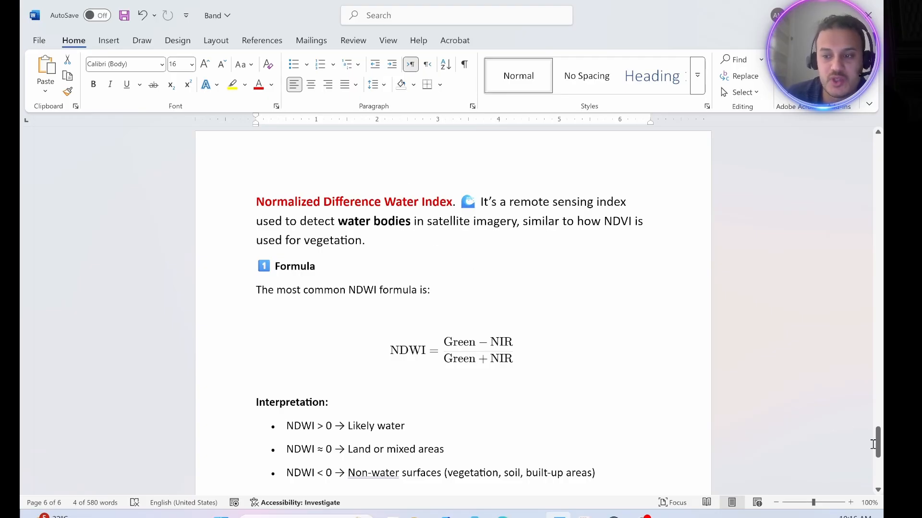
Step: Review the NDVI and NDWI formulas and interpretation notes in the document, and switch to ArcMap
{"action": "left_click_drag", "start_coordinate": [879, 449], "coordinate": [879, 388]}
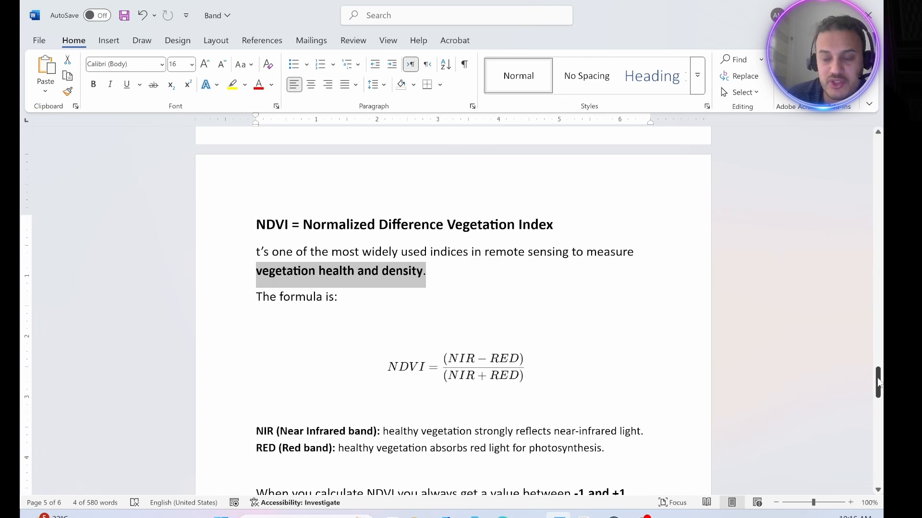
{"action": "left_click_drag", "start_coordinate": [877, 383], "coordinate": [881, 444]}
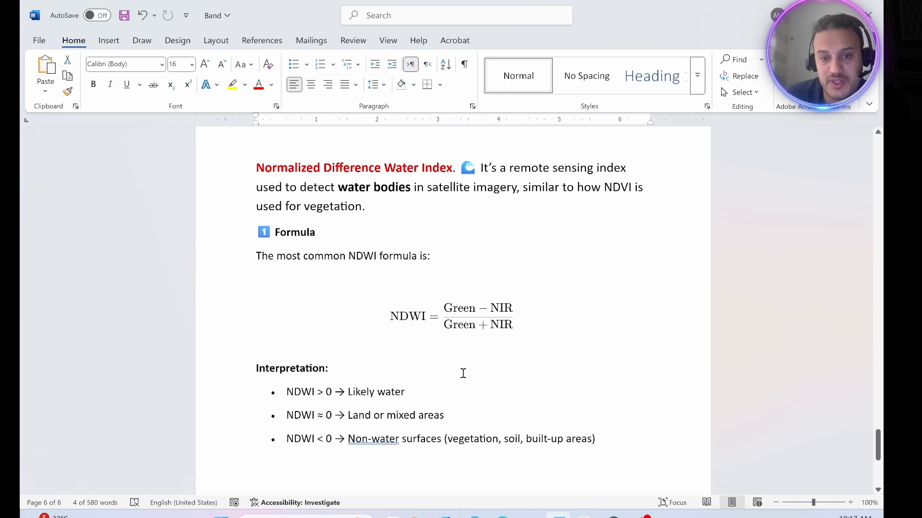
{"action": "mouse_move", "coordinate": [614, 514]}
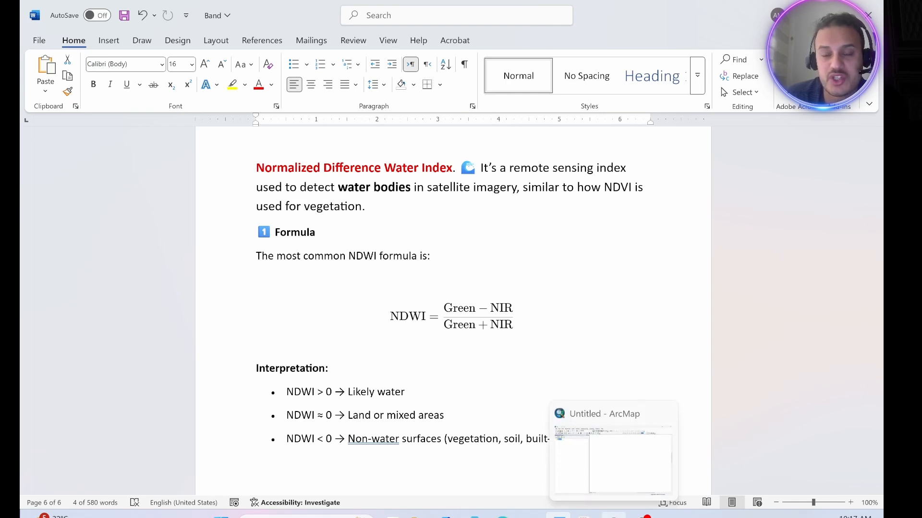
{"action": "left_click", "coordinate": [564, 435]}
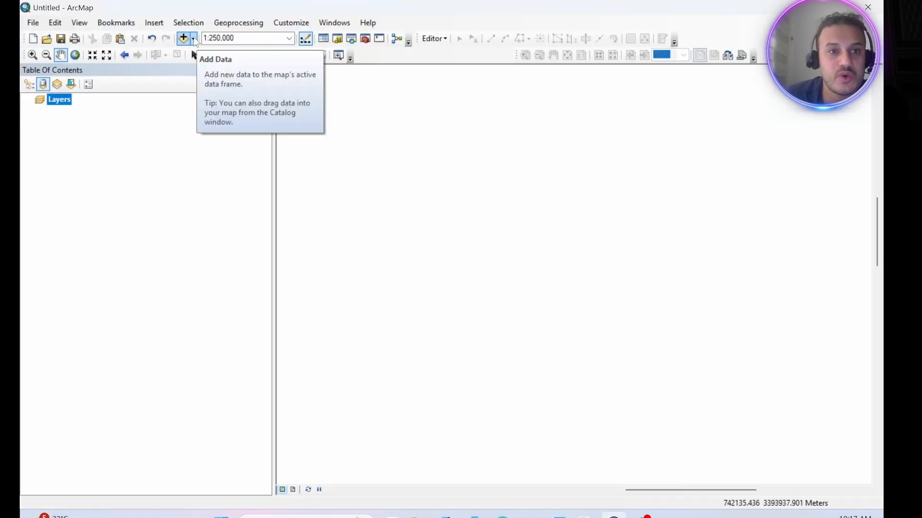
Step: Add the Landsat 9 rasters ending in SR_B3.TIF and SR_B5.TIF from the LC09_L2SP_166039_20250923_20250925_02_T1 folder to the map
{"action": "left_click", "coordinate": [193, 38]}
{"action": "left_click", "coordinate": [217, 50]}
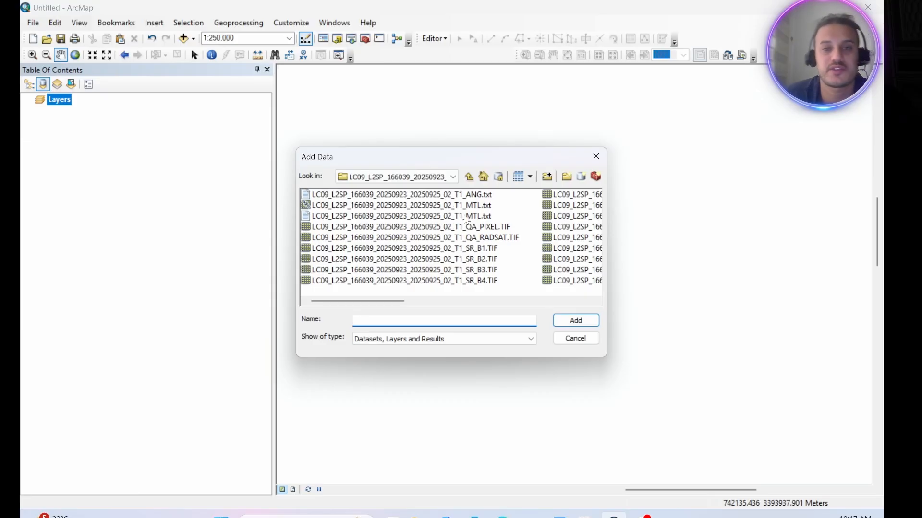
{"action": "left_click", "coordinate": [430, 273]}
{"action": "left_click", "coordinate": [427, 271]}
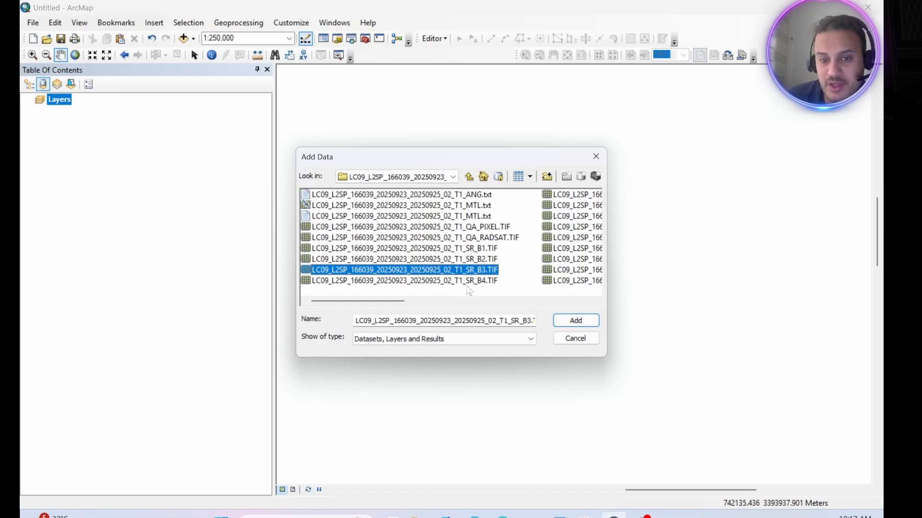
{"action": "left_click_drag", "start_coordinate": [406, 305], "coordinate": [490, 307]}
{"action": "left_click", "coordinate": [446, 194], "text": "ctrl"}
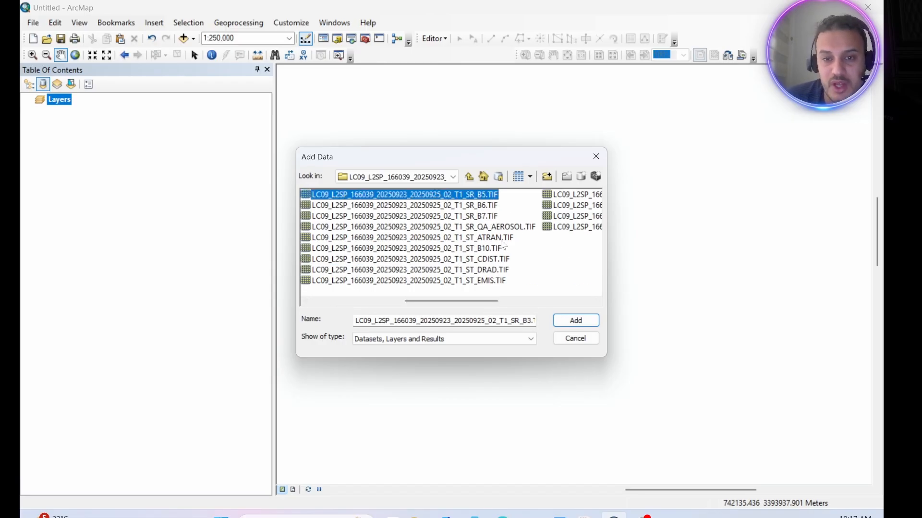
{"action": "left_click", "coordinate": [576, 320]}
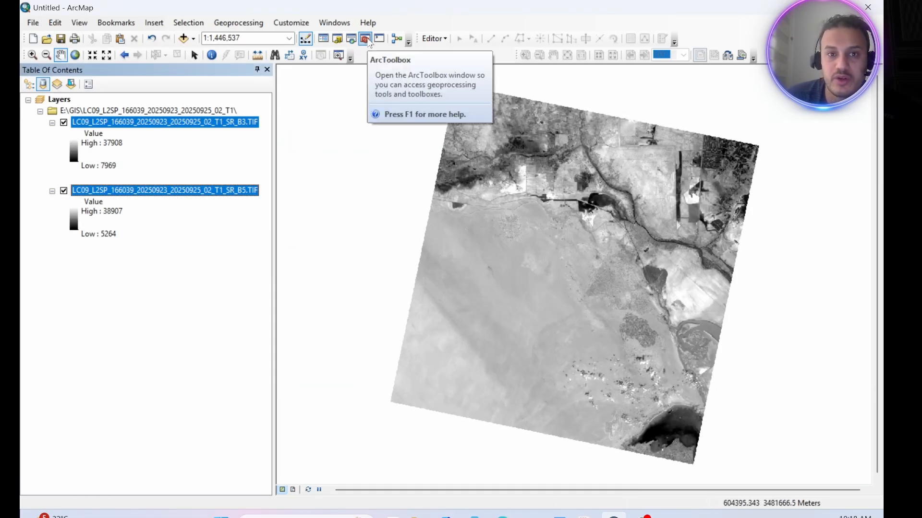
Step: Start a Raster Calculator expression with the NDWI numerator: Float of the SR_B3.TIF layer minus the SR_B5.TIF layer
{"action": "left_click", "coordinate": [365, 39]}
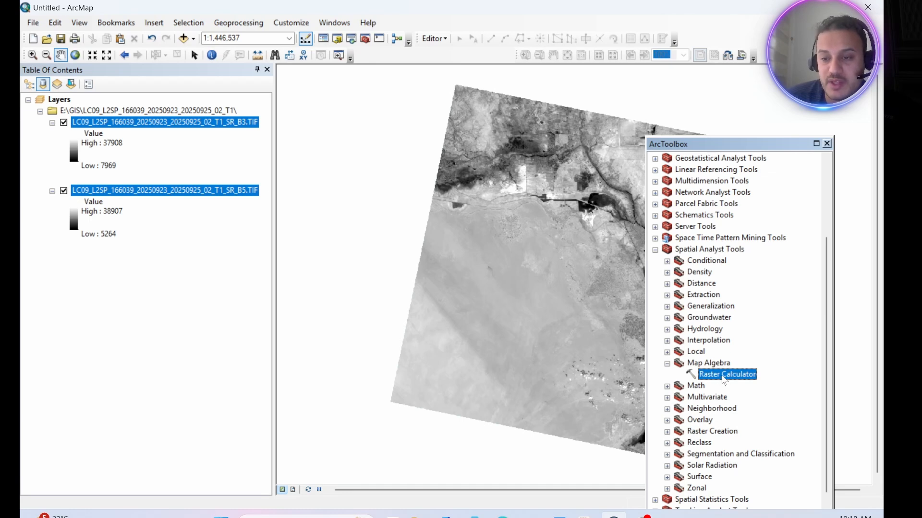
{"action": "double_click", "coordinate": [726, 376]}
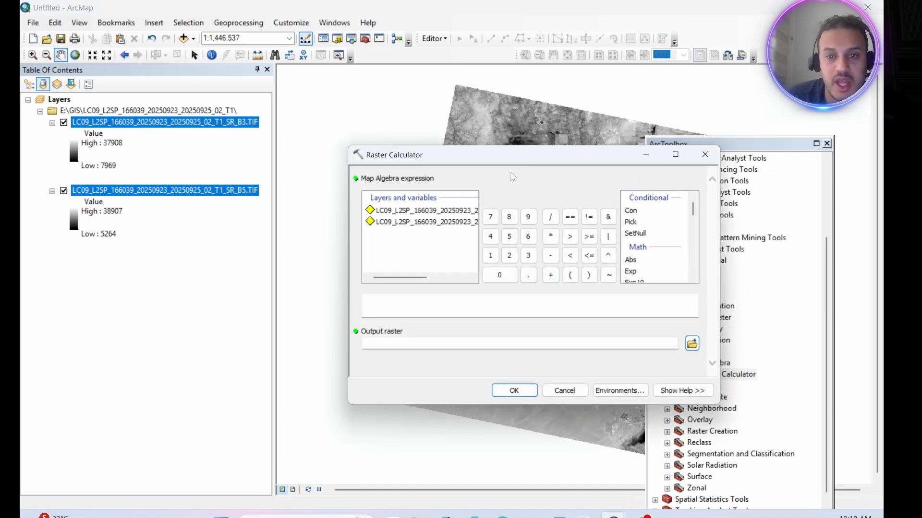
{"action": "left_click_drag", "start_coordinate": [527, 160], "coordinate": [468, 160]}
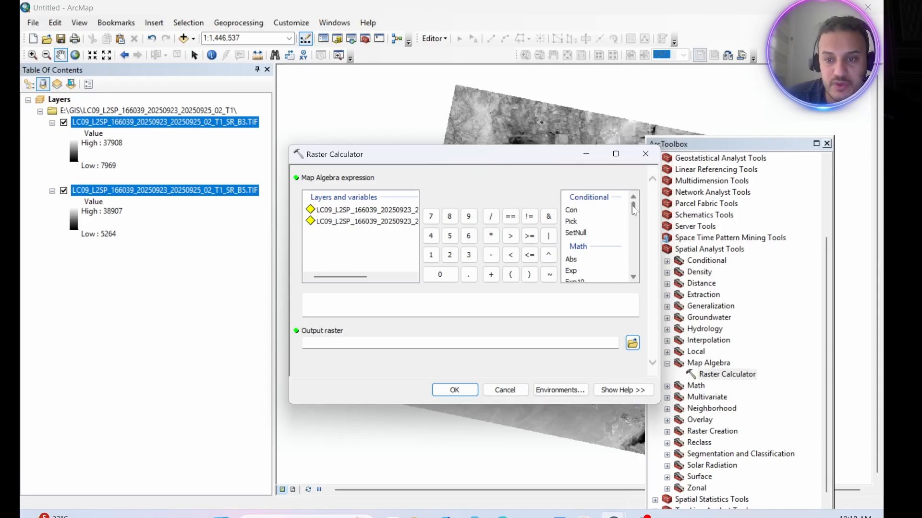
{"action": "left_click_drag", "start_coordinate": [634, 212], "coordinate": [635, 228]}
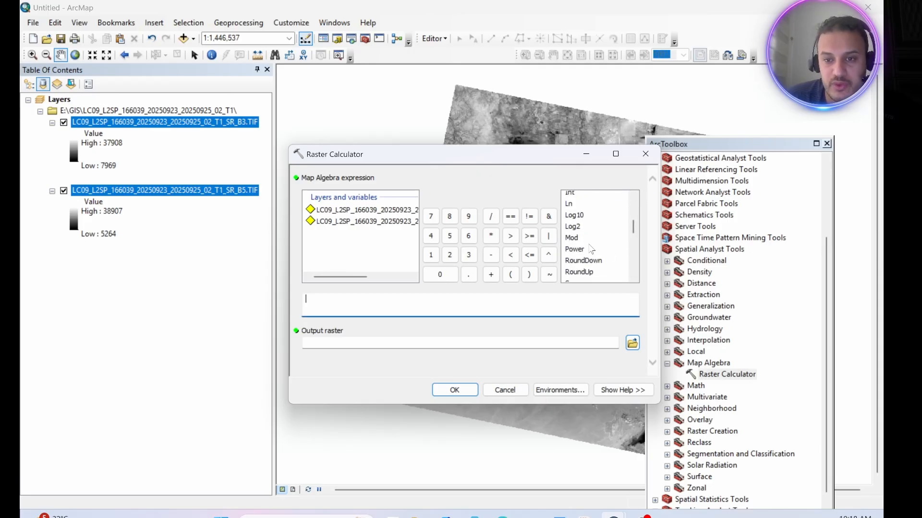
{"action": "scroll", "coordinate": [590, 249], "scroll_direction": "up", "scroll_amount": 3}
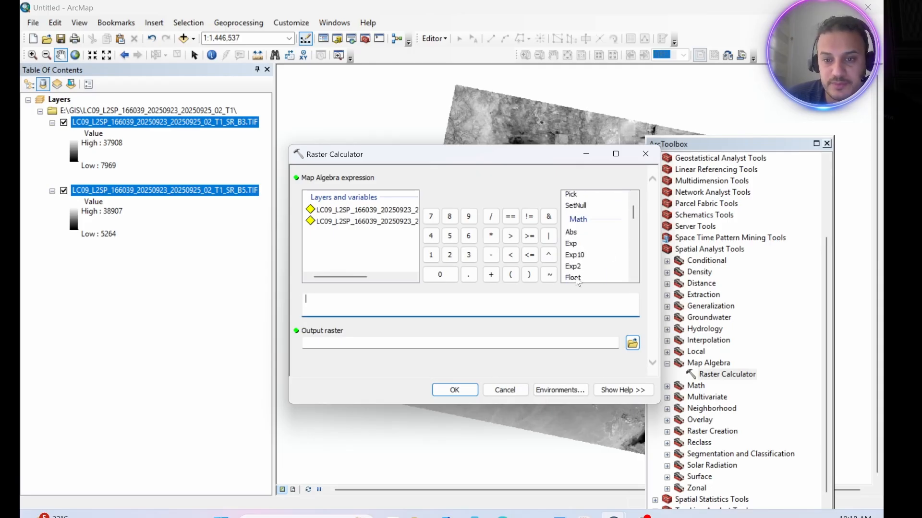
{"action": "double_click", "coordinate": [575, 278]}
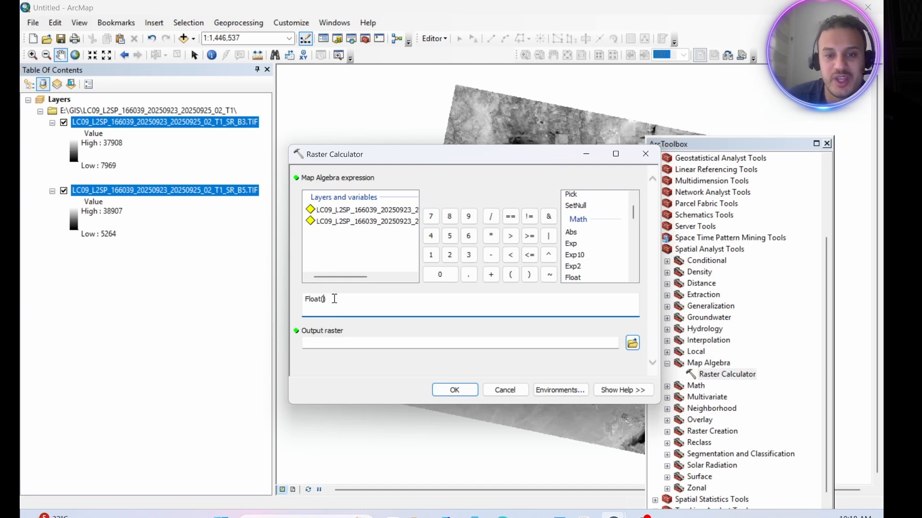
{"action": "left_click_drag", "start_coordinate": [340, 277], "coordinate": [399, 278]}
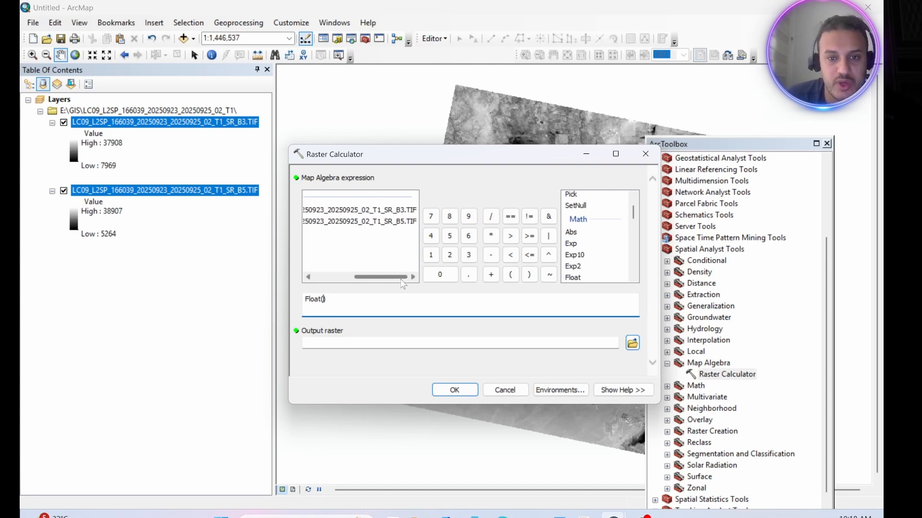
{"action": "double_click", "coordinate": [384, 211]}
{"action": "left_click", "coordinate": [491, 256]}
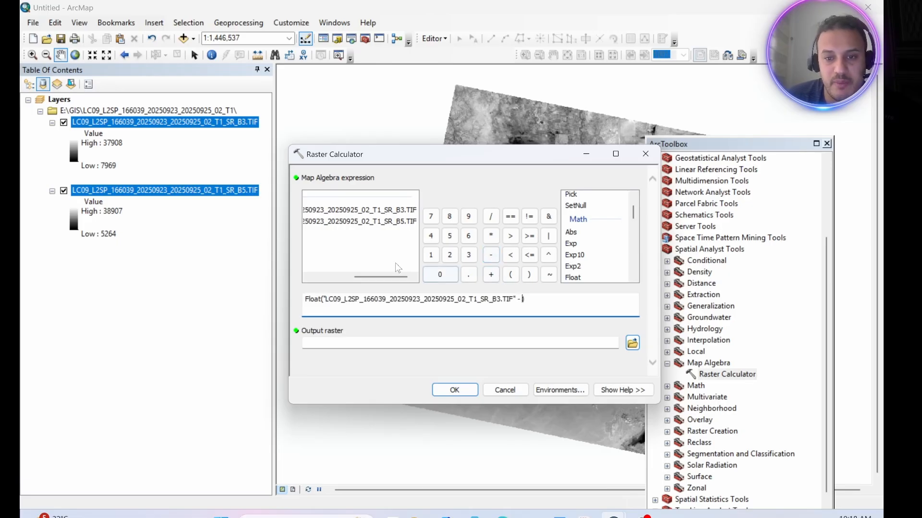
{"action": "double_click", "coordinate": [373, 221]}
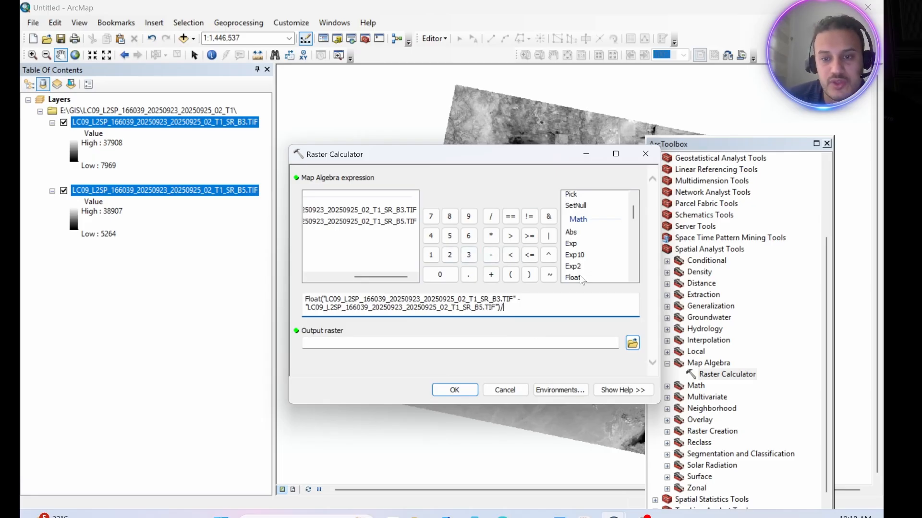
Step: Complete the NDWI expression by dividing by Float of the SR_B3.TIF layer plus the SR_B5.TIF layer
{"action": "double_click", "coordinate": [580, 278]}
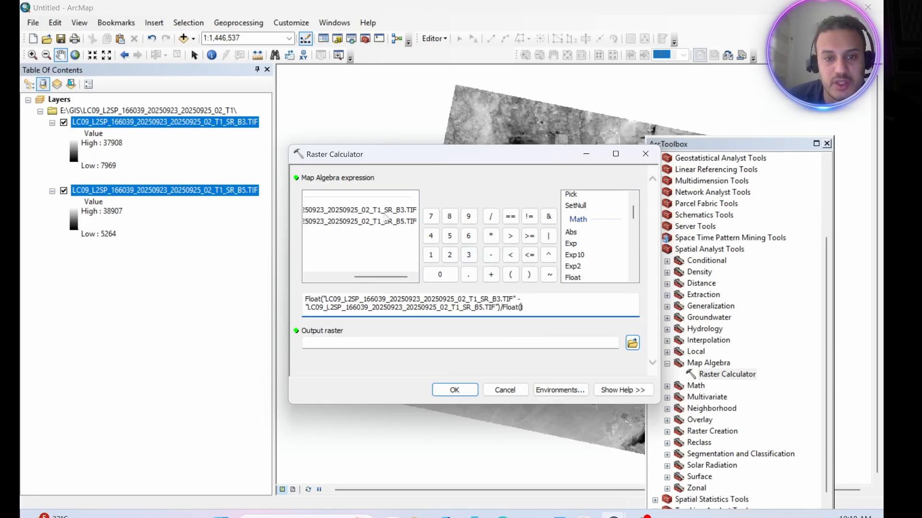
{"action": "double_click", "coordinate": [383, 211]}
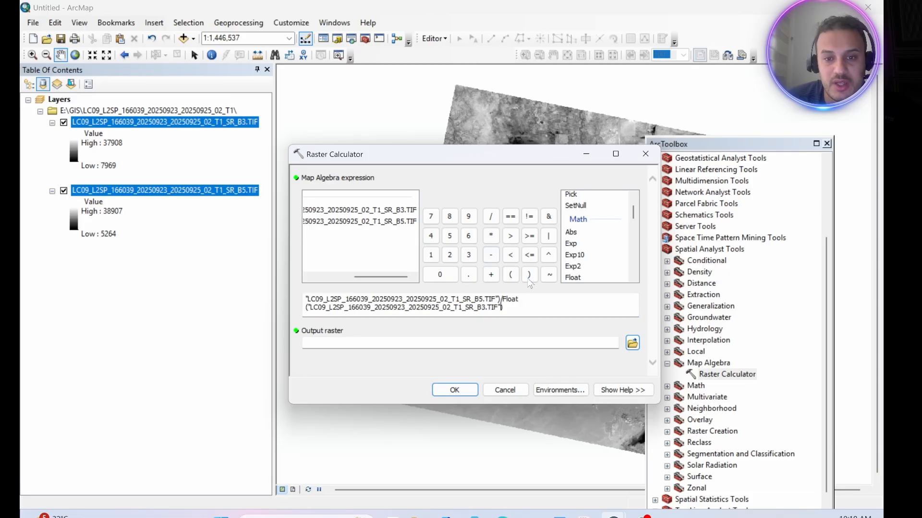
{"action": "left_click", "coordinate": [491, 275]}
{"action": "double_click", "coordinate": [398, 221]}
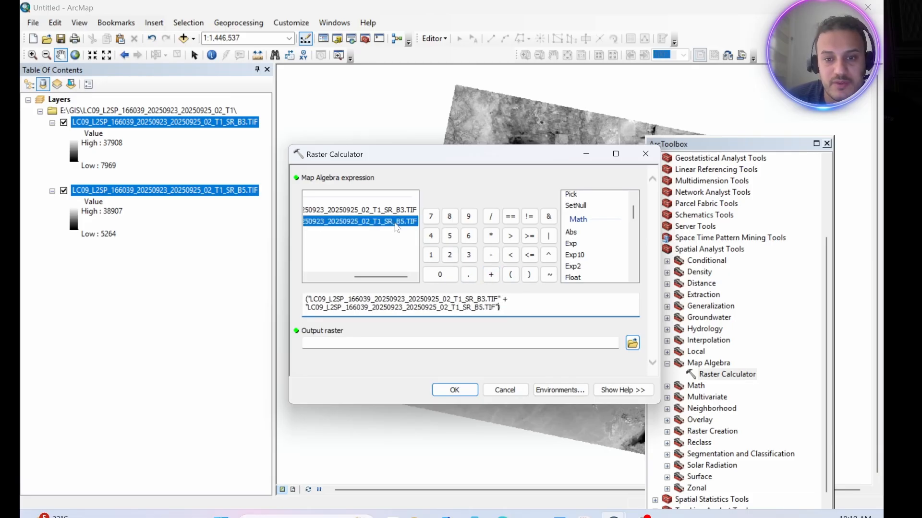
Step: Name the output raster WI in the desktop's New folder and run the raster calculation
{"action": "left_click", "coordinate": [633, 342]}
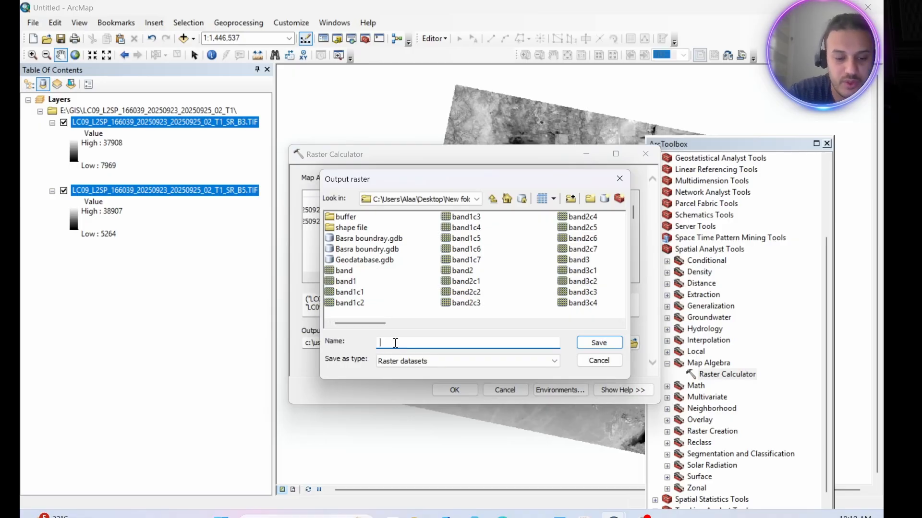
{"action": "type", "text": "WI"}
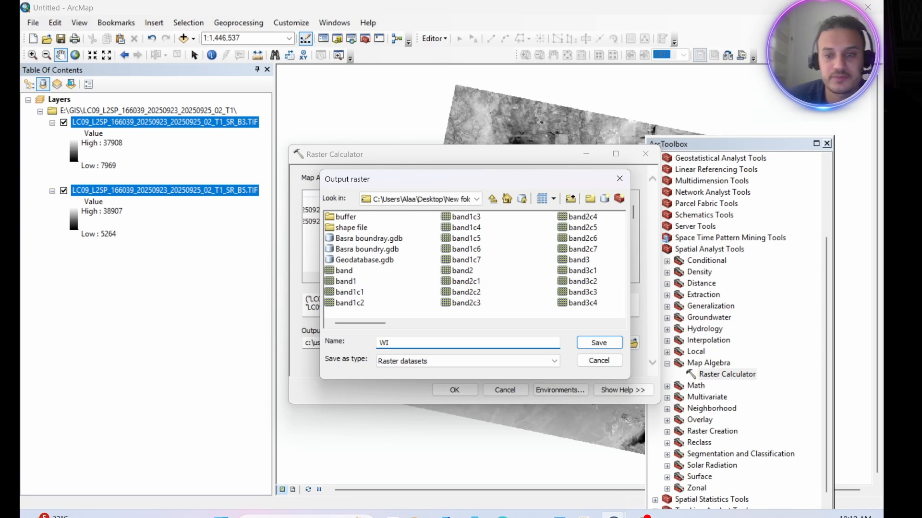
{"action": "left_click", "coordinate": [599, 343]}
{"action": "left_click", "coordinate": [455, 387]}
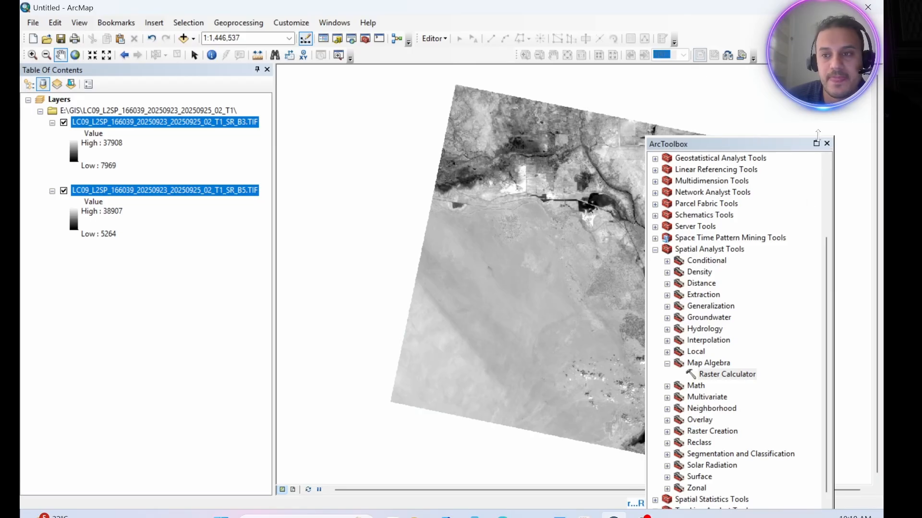
Step: Close ArcToolbox and hide the SR_B3.TIF and SR_B5.TIF layers on the map
{"action": "left_click", "coordinate": [827, 143]}
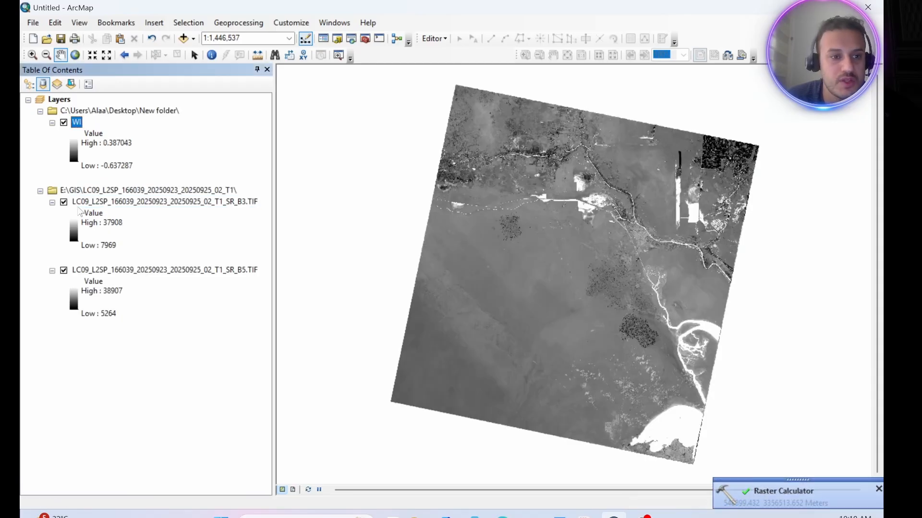
{"action": "left_click", "coordinate": [63, 202]}
{"action": "left_click", "coordinate": [64, 270]}
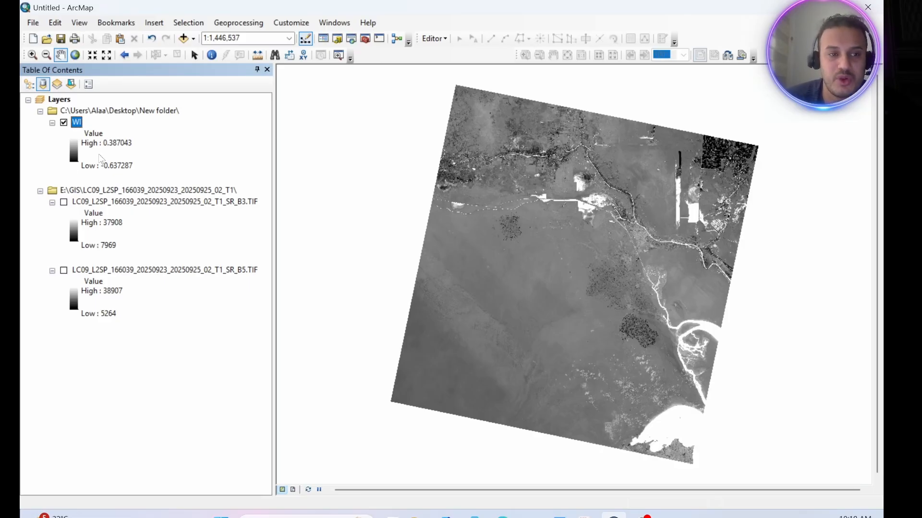
Step: Apply the dark red through orange and pale yellow to dark blue color ramp to the WI layer's stretched symbology
{"action": "right_click", "coordinate": [79, 125]}
{"action": "left_click", "coordinate": [120, 305]}
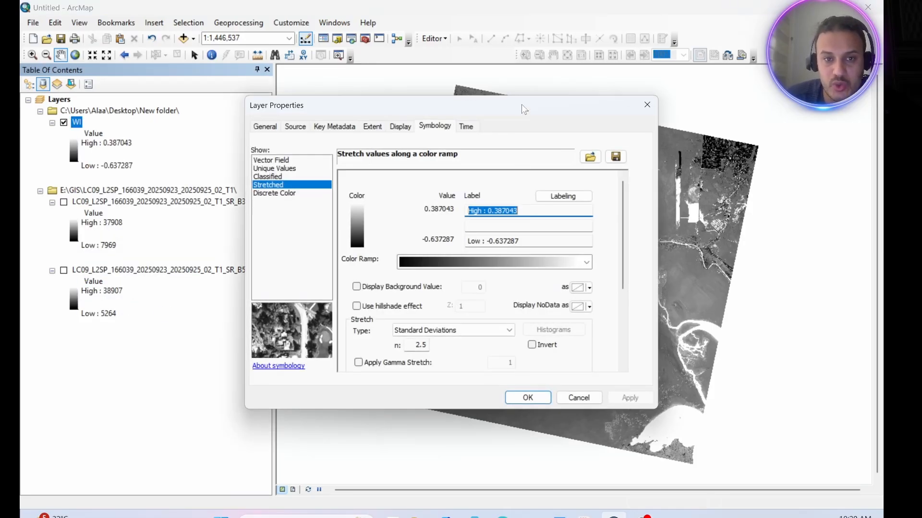
{"action": "left_click_drag", "start_coordinate": [522, 105], "coordinate": [417, 100]}
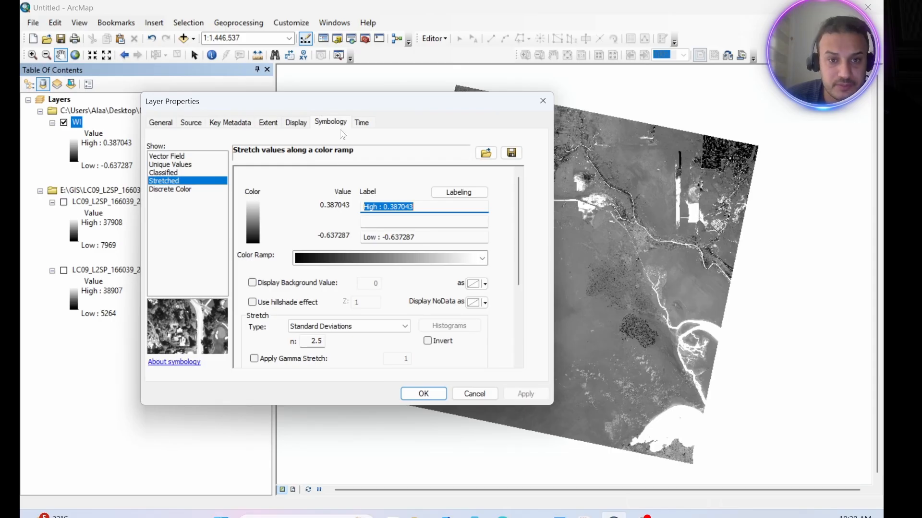
{"action": "left_click", "coordinate": [444, 260]}
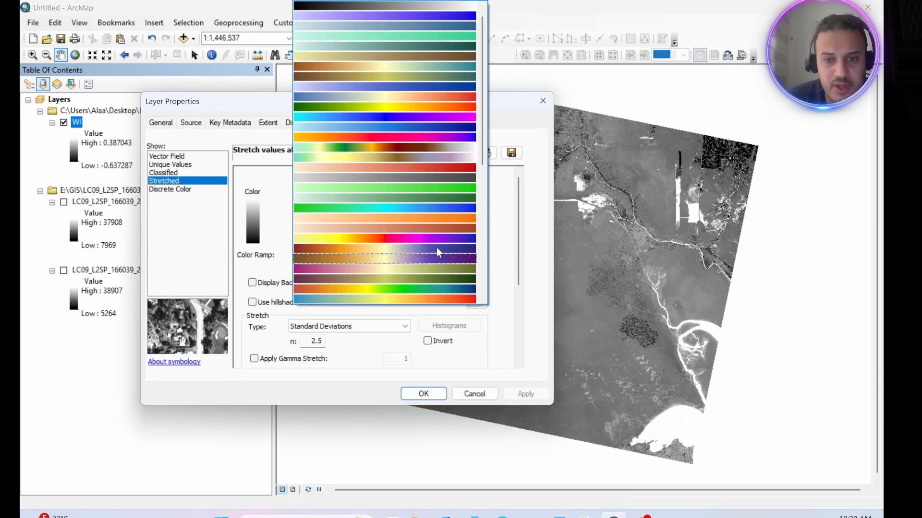
{"action": "scroll", "coordinate": [437, 244], "scroll_direction": "down", "scroll_amount": 1}
{"action": "scroll", "coordinate": [439, 236], "scroll_direction": "up", "scroll_amount": 1}
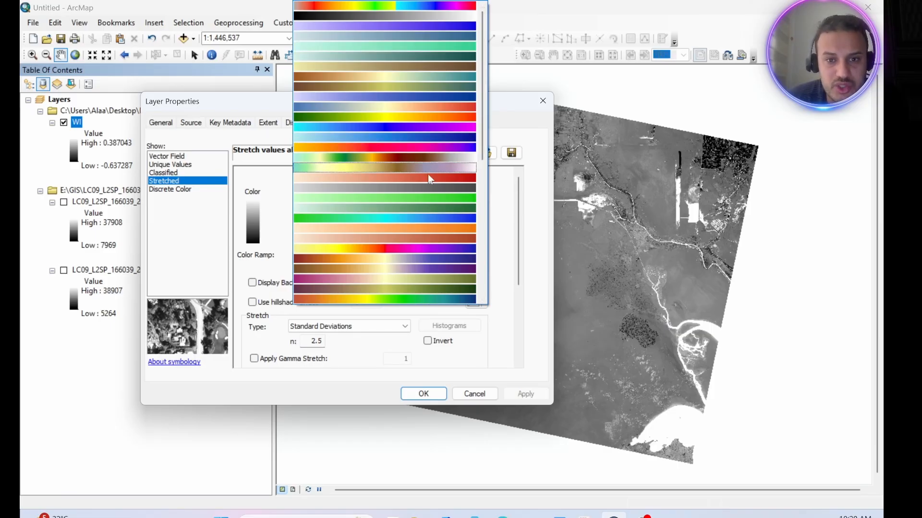
{"action": "scroll", "coordinate": [432, 237], "scroll_direction": "down", "scroll_amount": 1}
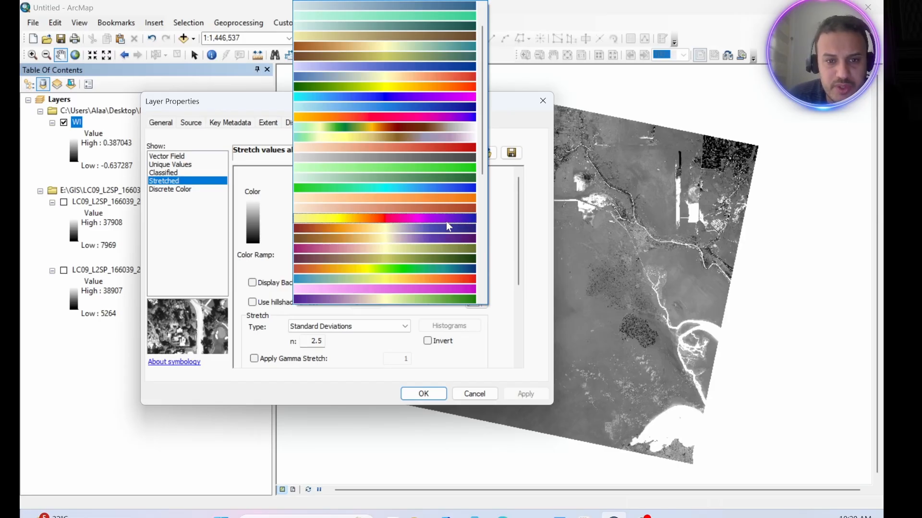
{"action": "left_click", "coordinate": [461, 233]}
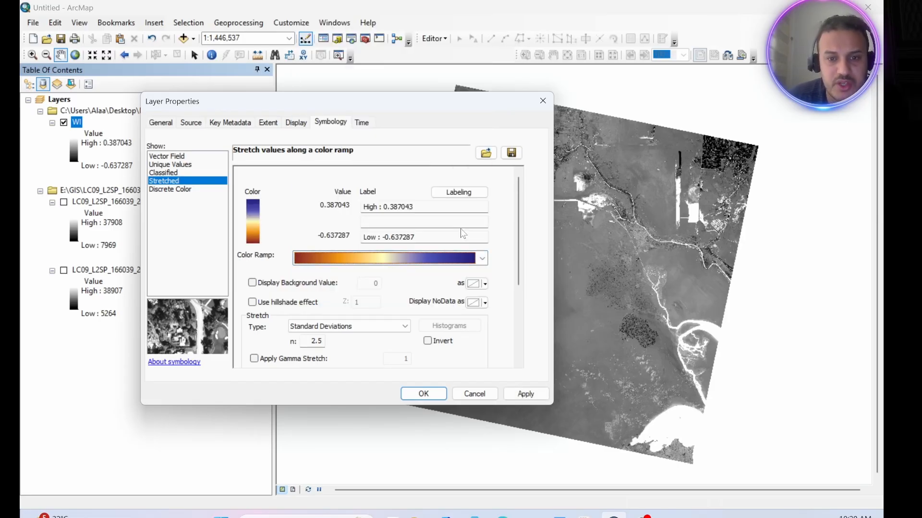
{"action": "left_click", "coordinate": [526, 393]}
{"action": "left_click", "coordinate": [424, 393]}
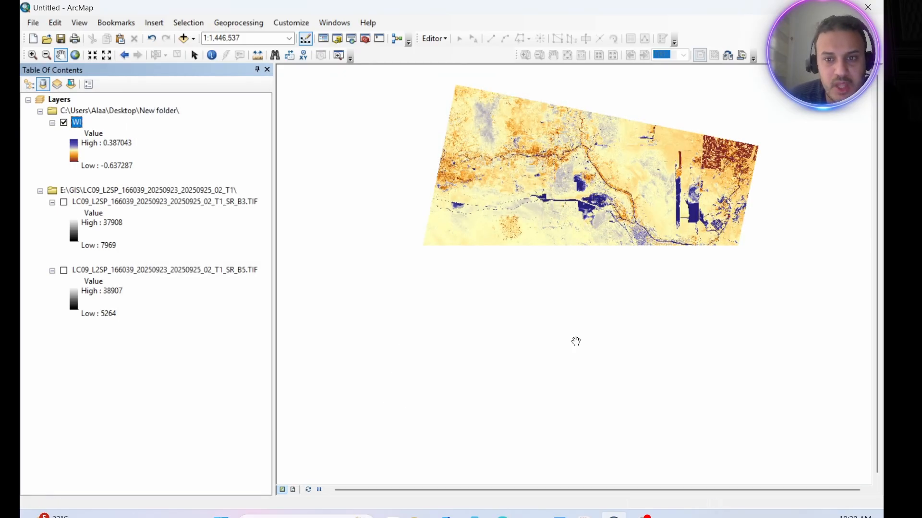
Step: Examine the water bodies and river channels in the recolored WI raster at closer range
{"action": "left_click_drag", "start_coordinate": [578, 202], "coordinate": [548, 210]}
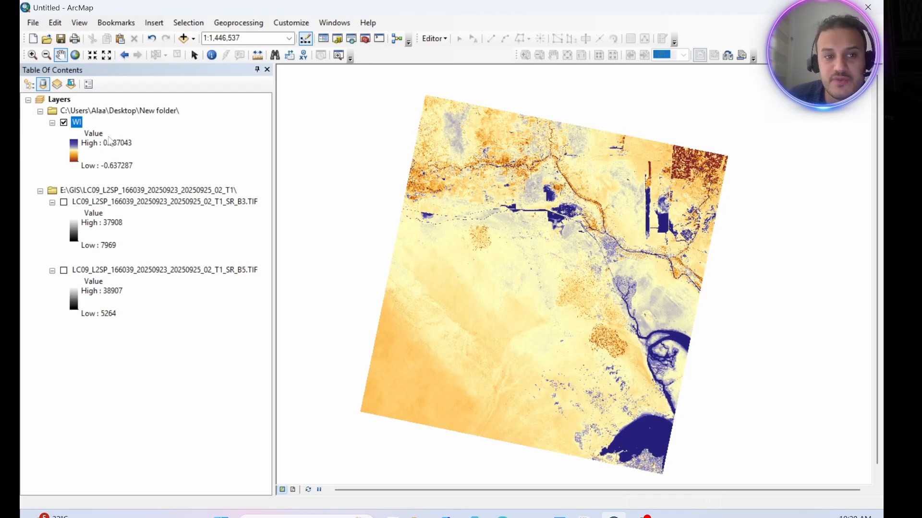
{"action": "scroll", "coordinate": [581, 271], "scroll_direction": "up", "scroll_amount": 2}
{"action": "scroll", "coordinate": [568, 279], "scroll_direction": "down", "scroll_amount": 4}
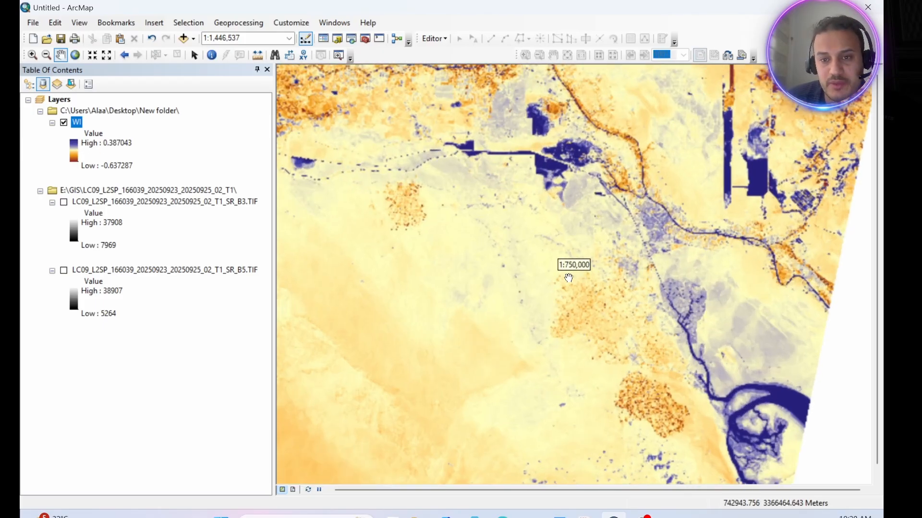
{"action": "left_click_drag", "start_coordinate": [586, 288], "coordinate": [440, 266]}
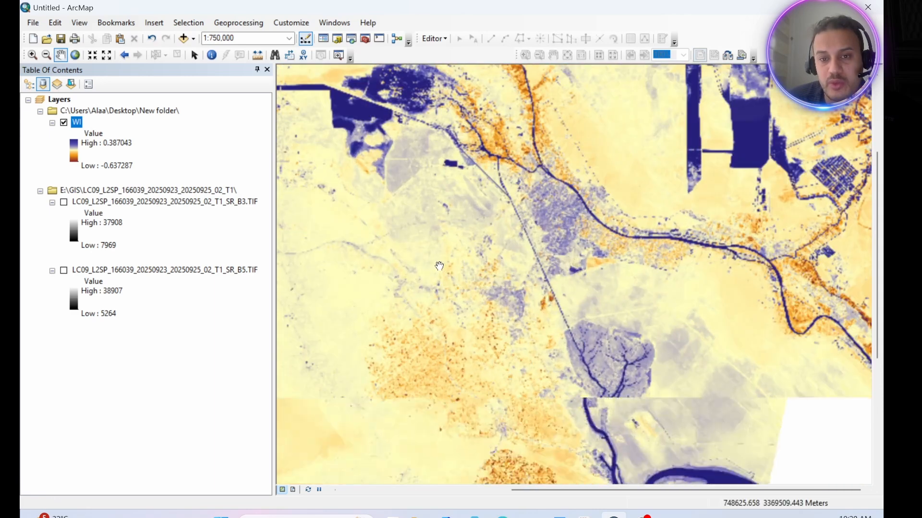
Step: Examine the branching channels, the wide waterway near the southeastern edge and the large rectangular water basins in the WI raster
{"action": "scroll", "coordinate": [439, 265], "scroll_direction": "down", "scroll_amount": 1}
{"action": "left_click_drag", "start_coordinate": [509, 351], "coordinate": [342, 254]}
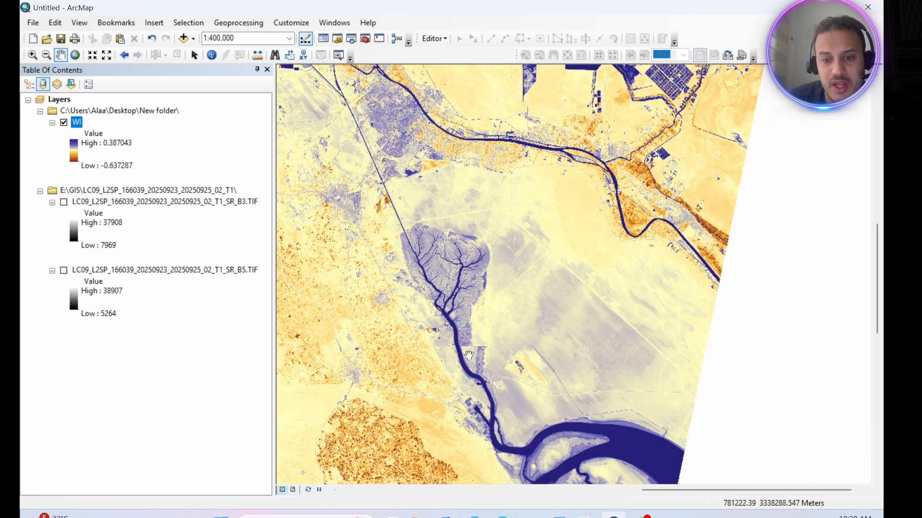
{"action": "left_click_drag", "start_coordinate": [477, 401], "coordinate": [421, 303]}
{"action": "scroll", "coordinate": [421, 303], "scroll_direction": "down", "scroll_amount": 1}
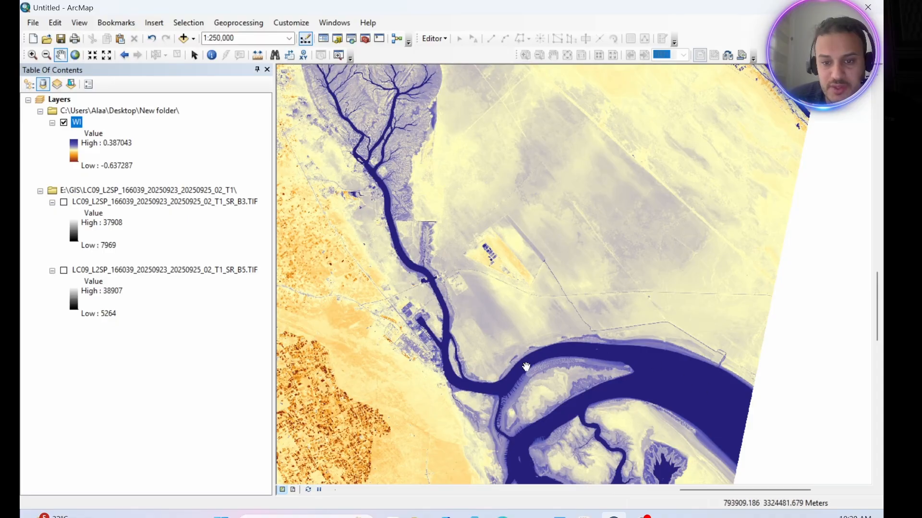
{"action": "left_click_drag", "start_coordinate": [361, 221], "coordinate": [408, 421]}
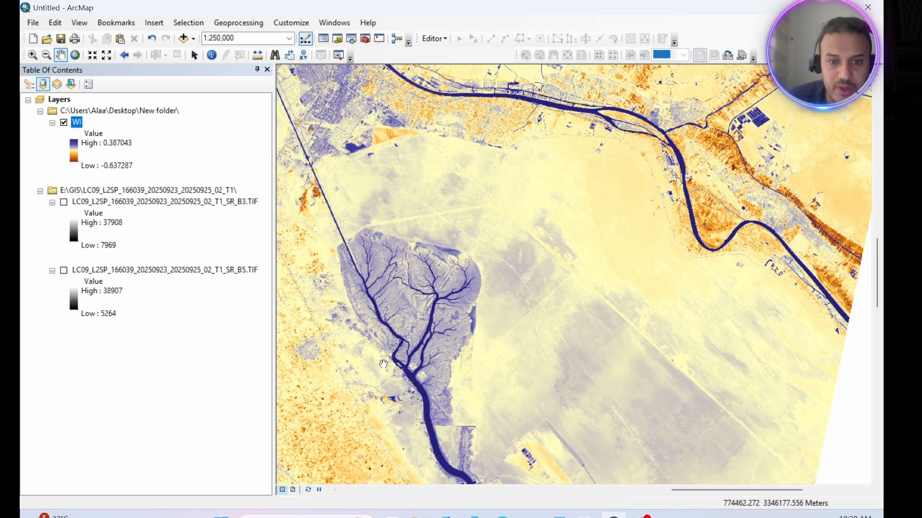
{"action": "left_click_drag", "start_coordinate": [375, 300], "coordinate": [450, 468]}
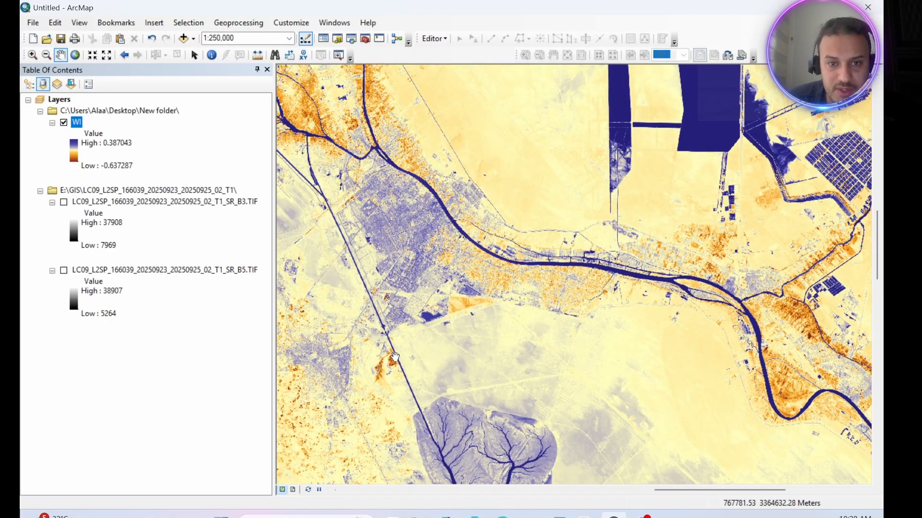
{"action": "left_click_drag", "start_coordinate": [667, 346], "coordinate": [525, 378]}
{"action": "scroll", "coordinate": [533, 350], "scroll_direction": "down", "scroll_amount": 3}
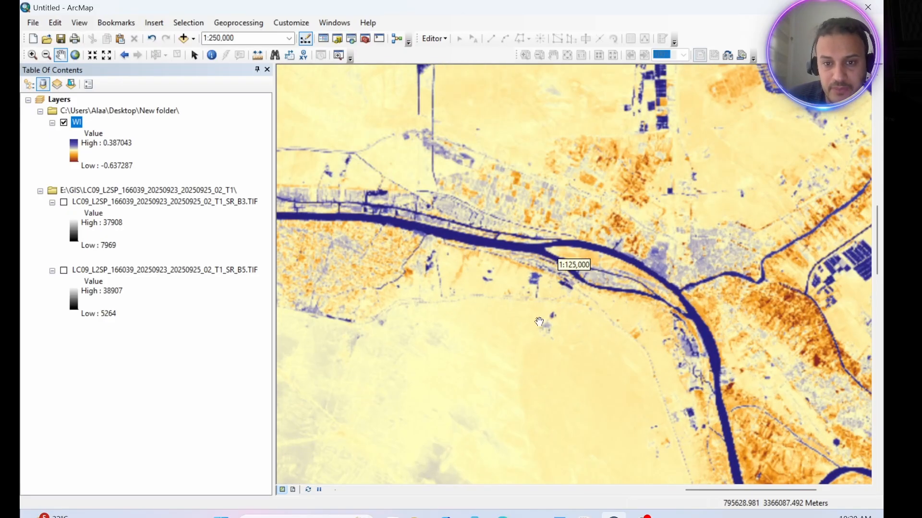
Step: Inspect the main river, its junction with the western branch and the adjoining built-up area in the WI raster at closer range
{"action": "left_click_drag", "start_coordinate": [394, 237], "coordinate": [629, 349]}
{"action": "left_click_drag", "start_coordinate": [354, 257], "coordinate": [455, 380]}
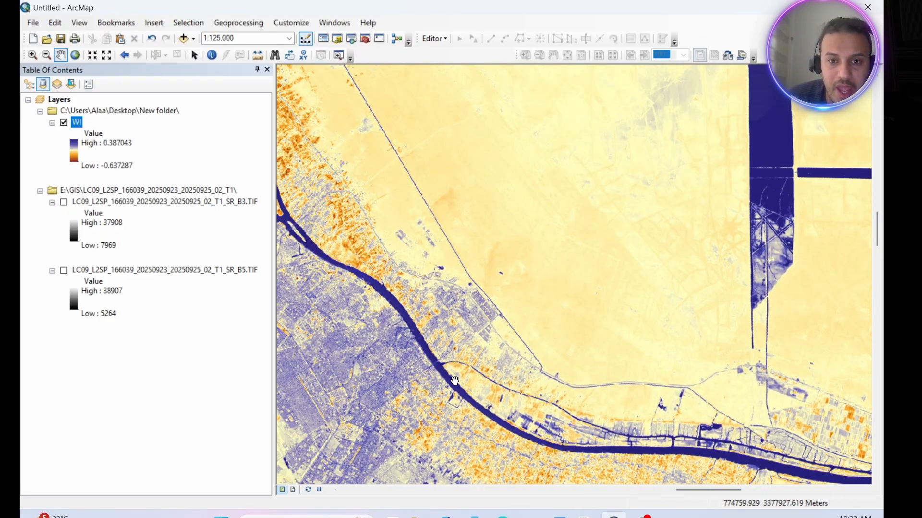
{"action": "scroll", "coordinate": [456, 319], "scroll_direction": "down", "scroll_amount": 2}
{"action": "scroll", "coordinate": [383, 304], "scroll_direction": "up", "scroll_amount": 2}
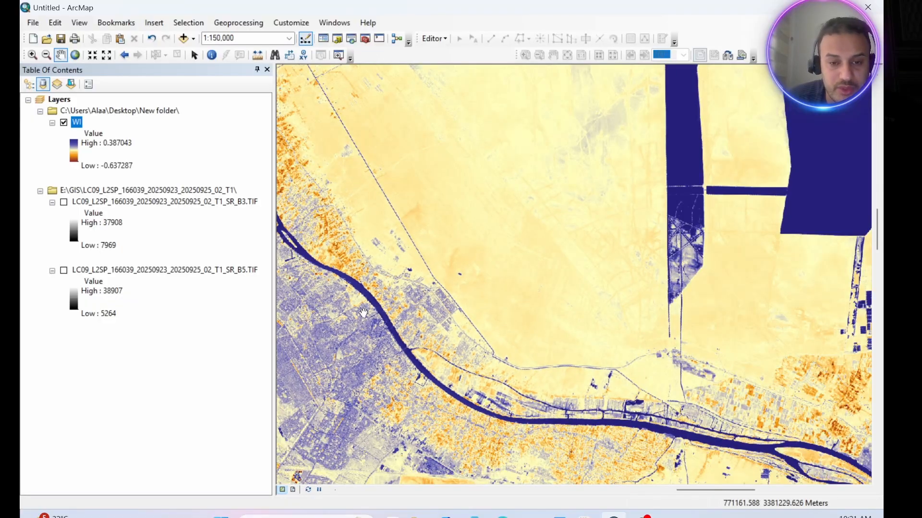
{"action": "left_click_drag", "start_coordinate": [386, 304], "coordinate": [427, 275]}
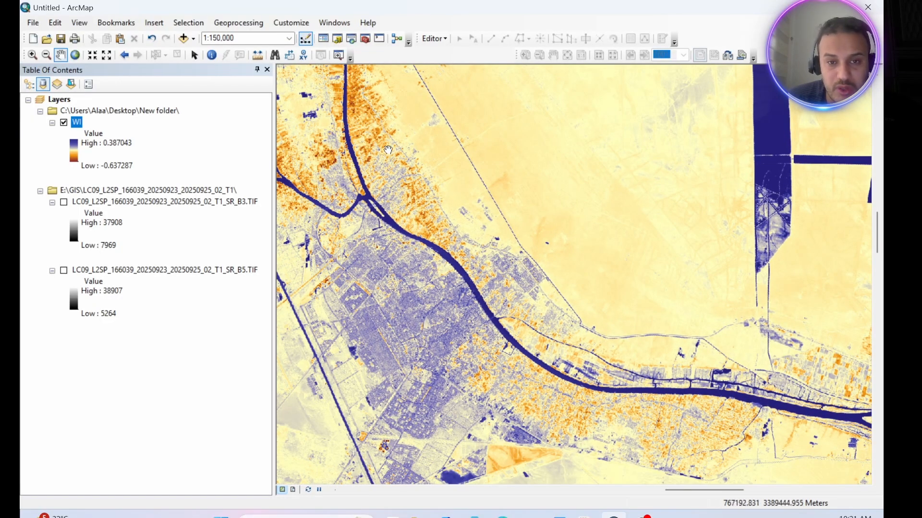
{"action": "left_click_drag", "start_coordinate": [374, 125], "coordinate": [483, 260]}
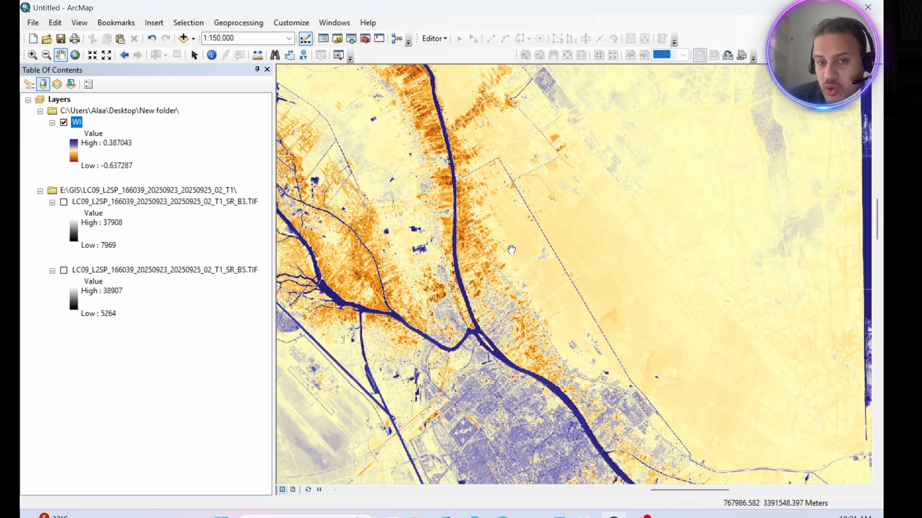
{"action": "left_click_drag", "start_coordinate": [427, 207], "coordinate": [493, 271]}
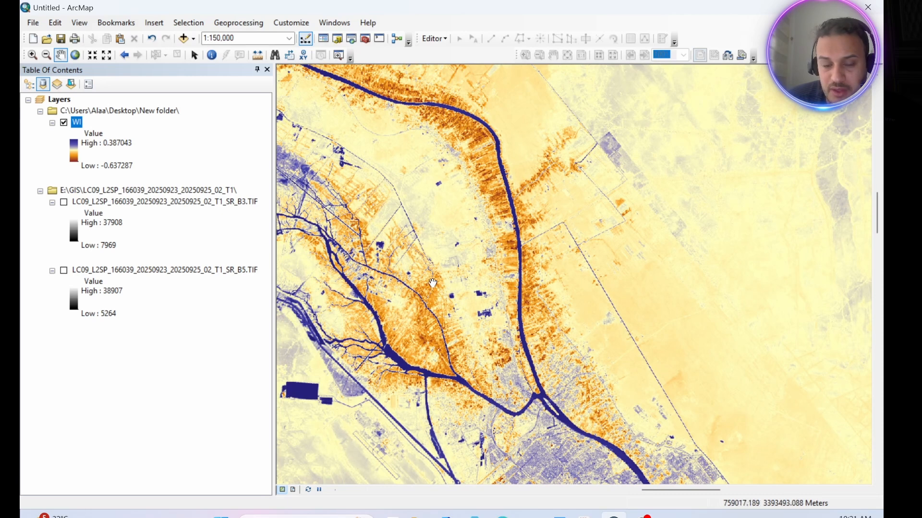
{"action": "left_click_drag", "start_coordinate": [433, 284], "coordinate": [417, 151]}
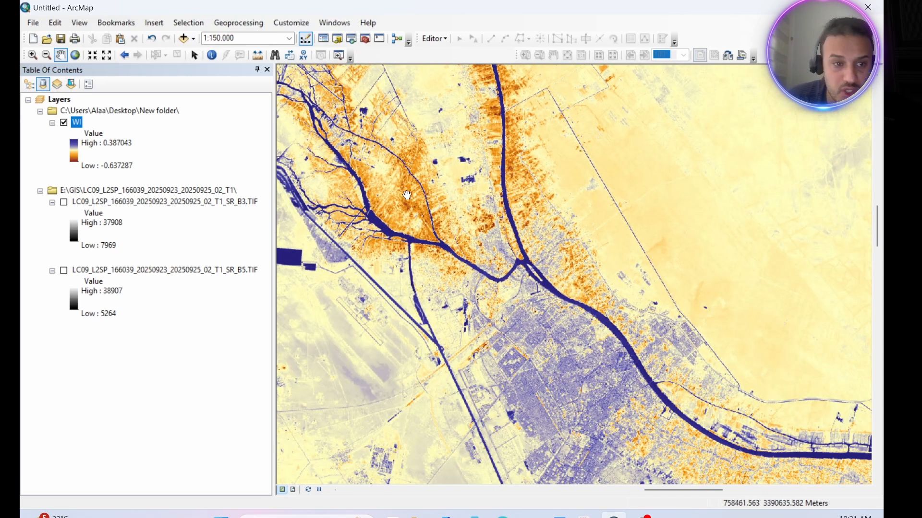
{"action": "left_click_drag", "start_coordinate": [532, 351], "coordinate": [409, 318]}
{"action": "scroll", "coordinate": [432, 298], "scroll_direction": "down", "scroll_amount": 4}
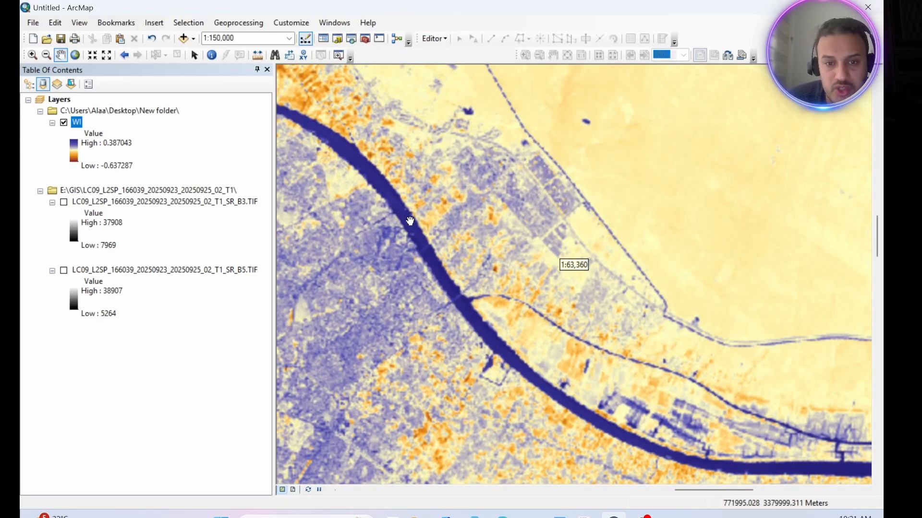
{"action": "scroll", "coordinate": [411, 239], "scroll_direction": "down", "scroll_amount": 1}
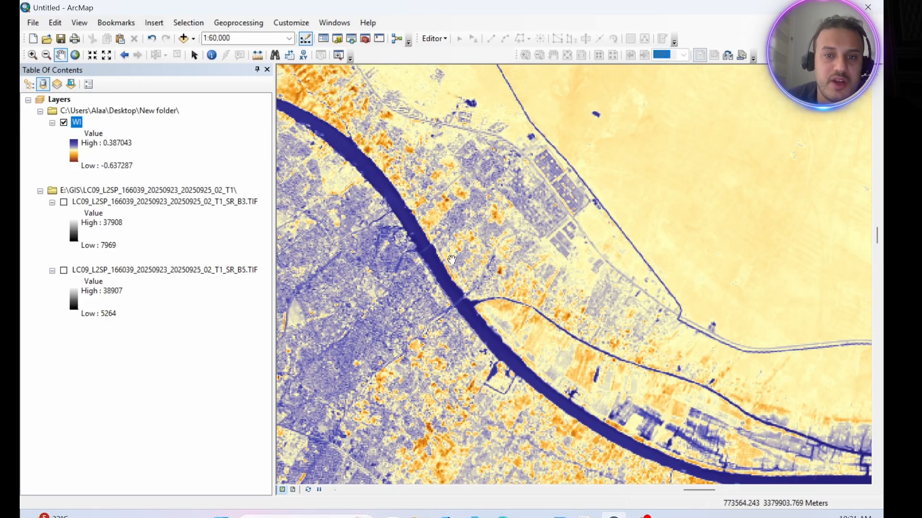
{"action": "scroll", "coordinate": [431, 292], "scroll_direction": "up", "scroll_amount": 1}
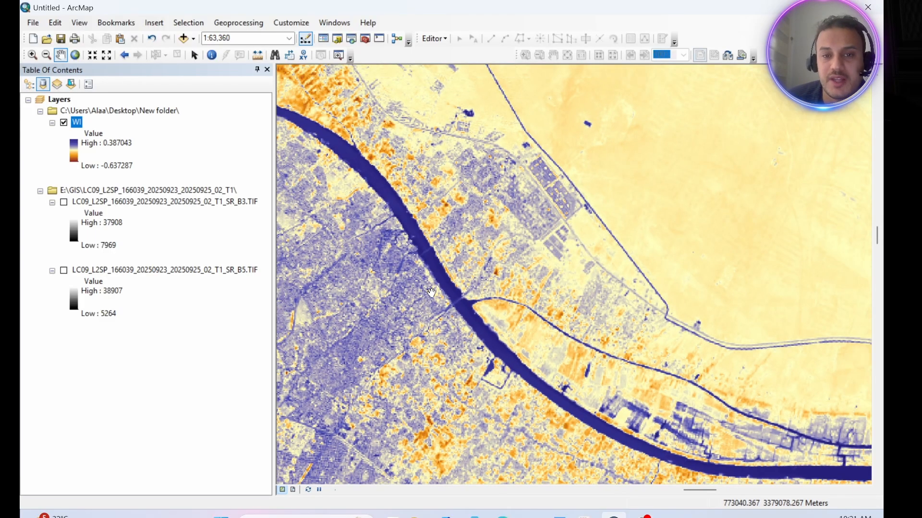